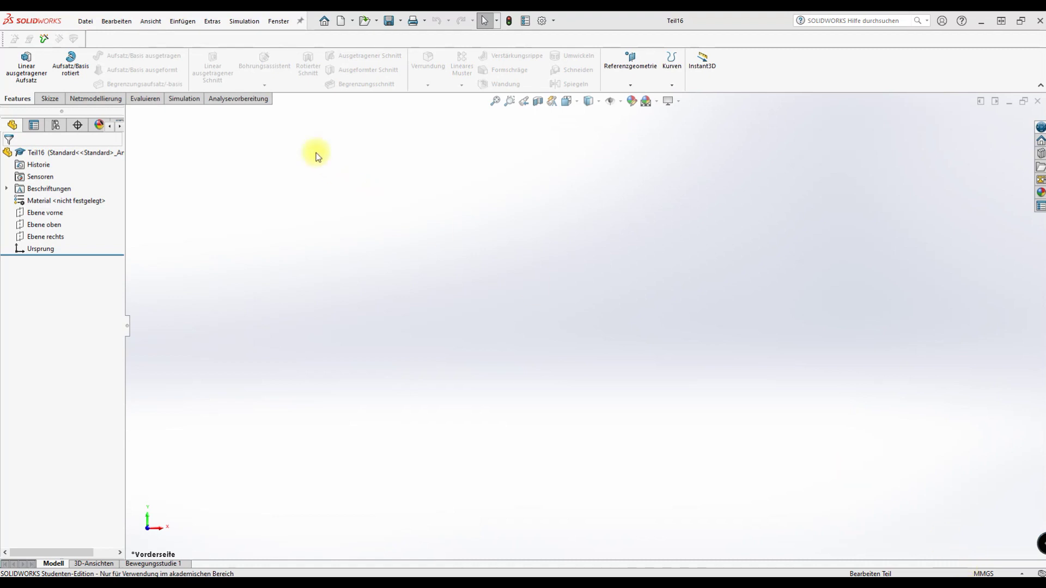
Open pumpengehause.STL from the Pumpe folder, importing it as a solid body in millimetres
click(86, 22)
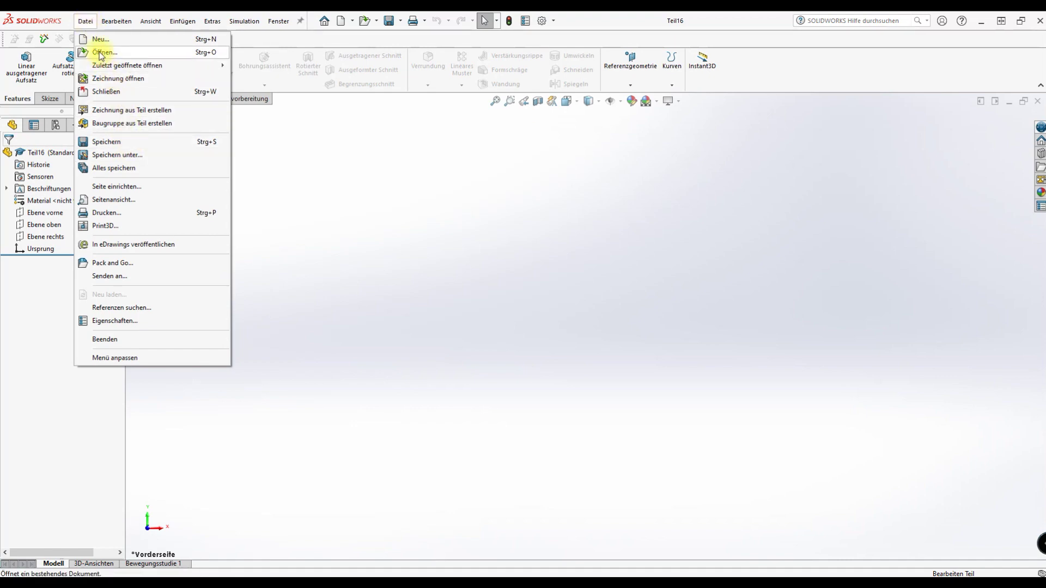
click(101, 52)
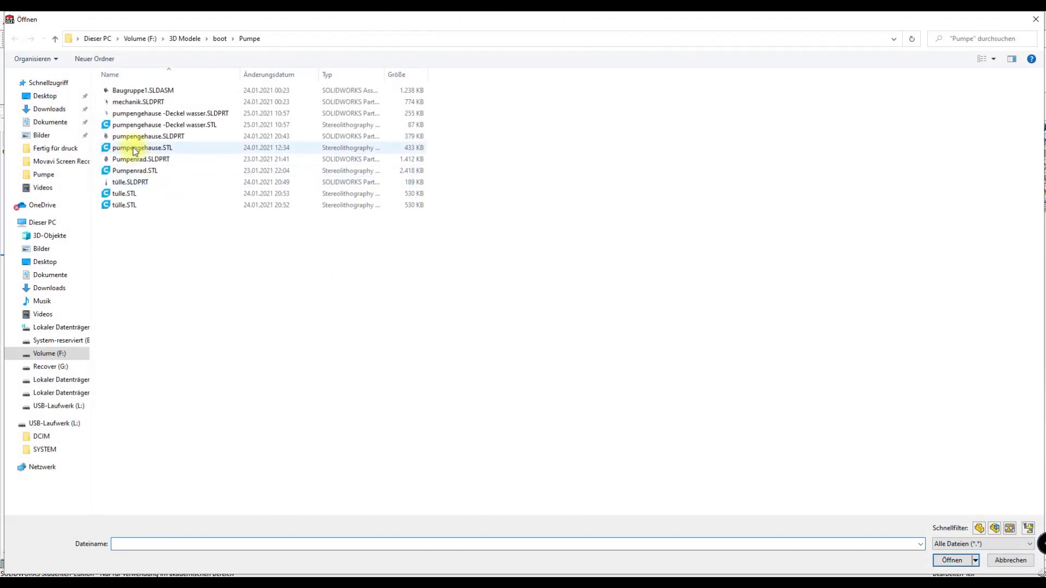
mouse_move(143, 148)
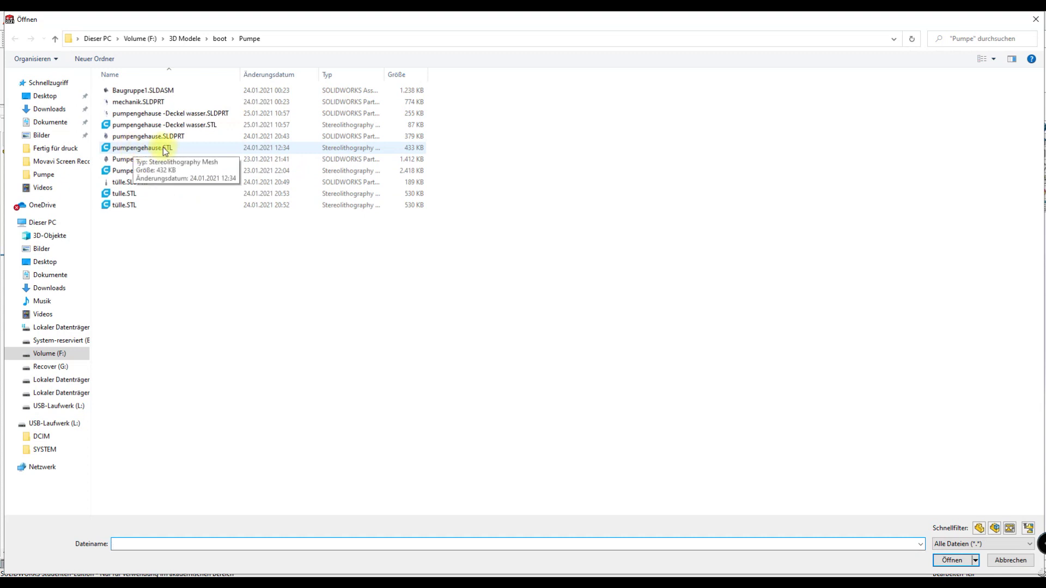
click(172, 149)
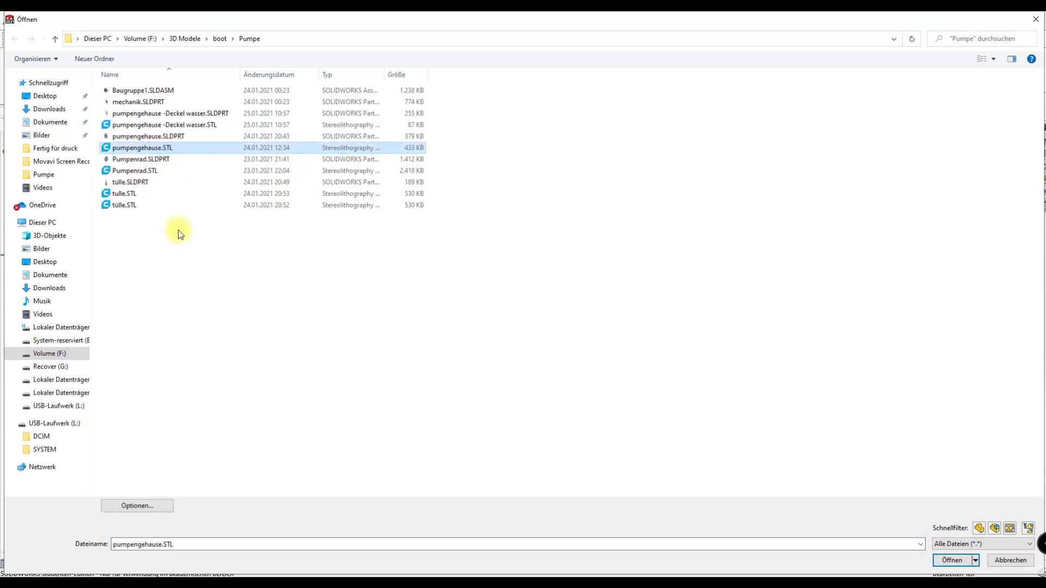
click(130, 507)
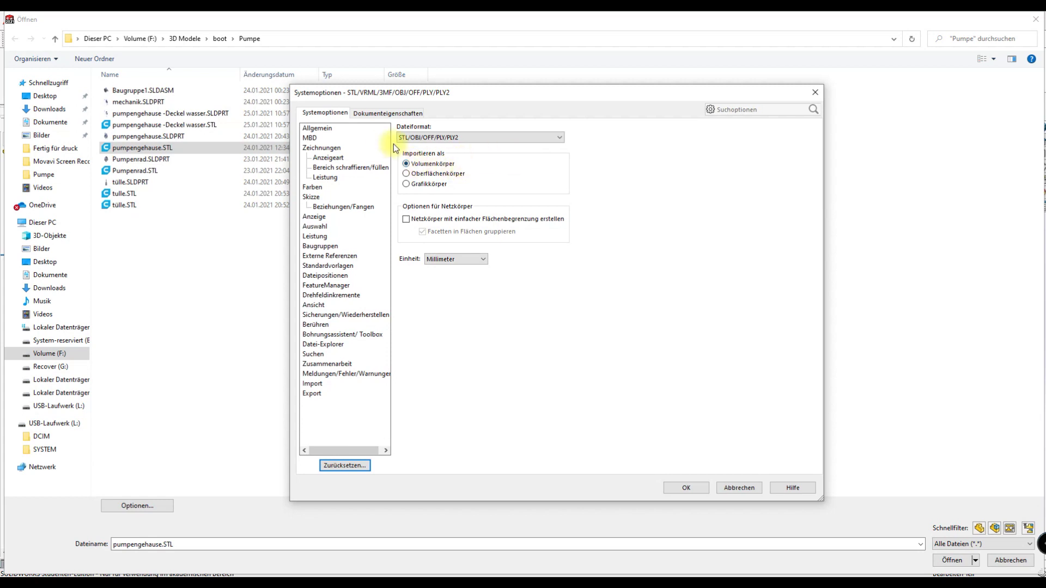
click(686, 486)
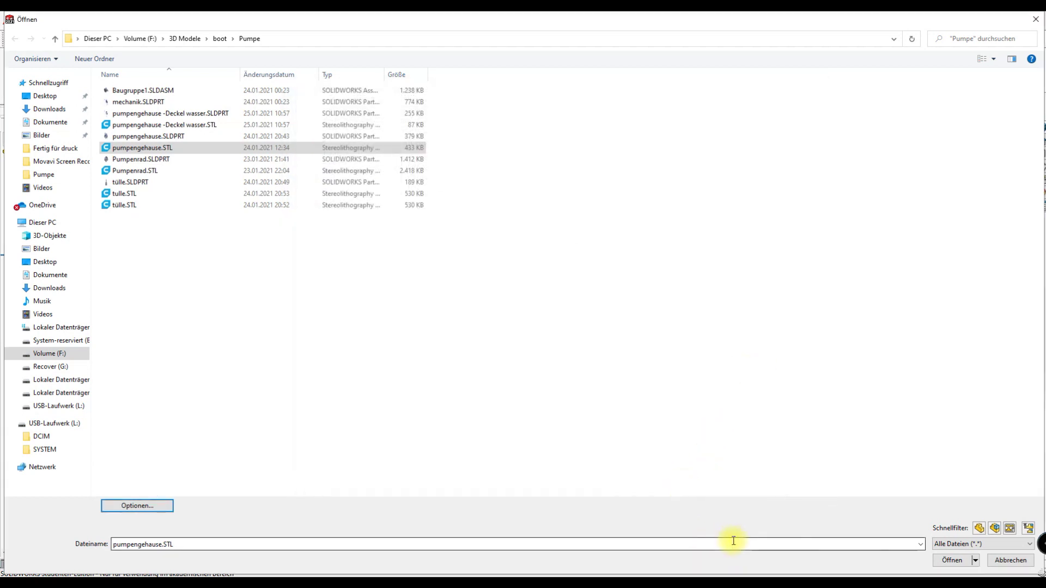
click(951, 561)
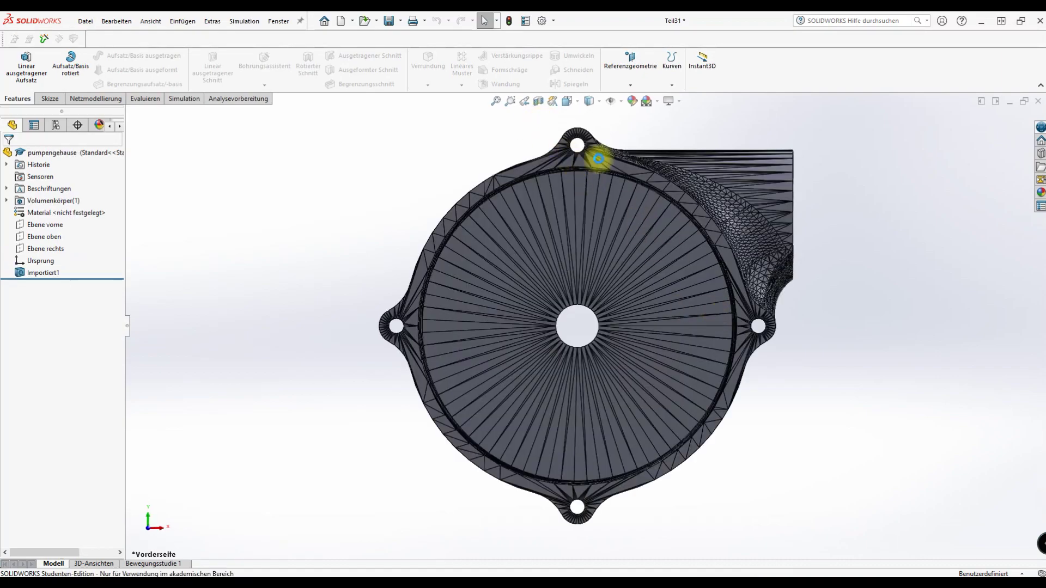
Show the imported housing shaded without edges and orbit it to view the outlet bore
mouse_move(865, 264)
middle_down()
mouse_move(872, 284)
mouse_move(799, 271)
mouse_move(770, 175)
mouse_move(832, 129)
mouse_move(933, 182)
mouse_move(965, 271)
mouse_move(953, 299)
mouse_move(845, 240)
mouse_move(732, 225)
mouse_move(630, 303)
mouse_move(598, 351)
mouse_move(592, 421)
mouse_move(607, 479)
mouse_move(681, 483)
mouse_move(638, 545)
mouse_move(597, 573)
mouse_move(588, 540)
middle_up()
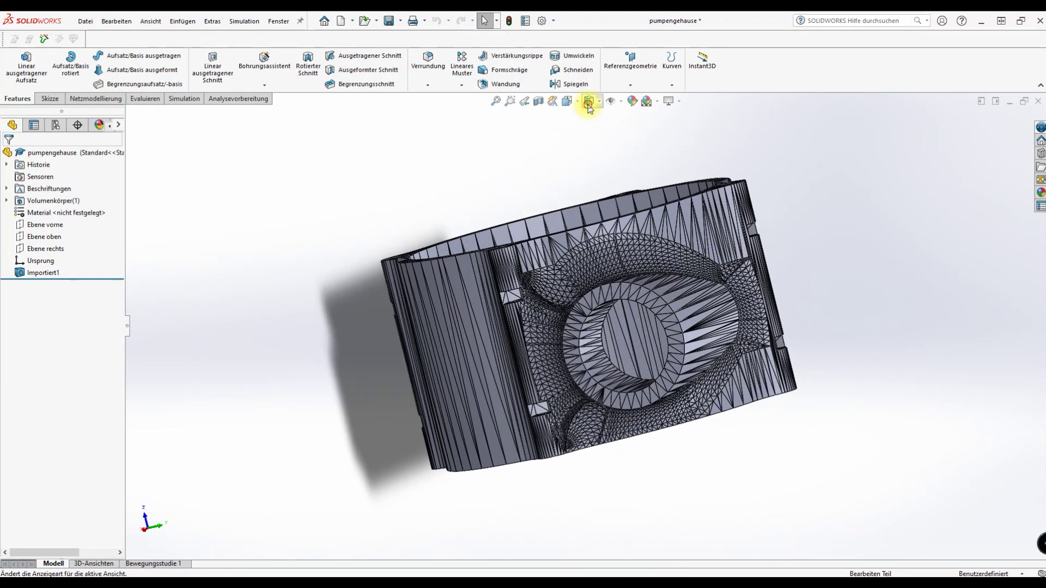
click(591, 100)
click(591, 134)
mouse_move(698, 273)
middle_down()
mouse_move(738, 306)
mouse_move(796, 240)
mouse_move(326, 216)
mouse_move(451, 173)
middle_up()
mouse_move(1006, 290)
middle_down()
mouse_move(915, 283)
mouse_move(942, 244)
mouse_move(967, 264)
mouse_move(960, 280)
middle_up()
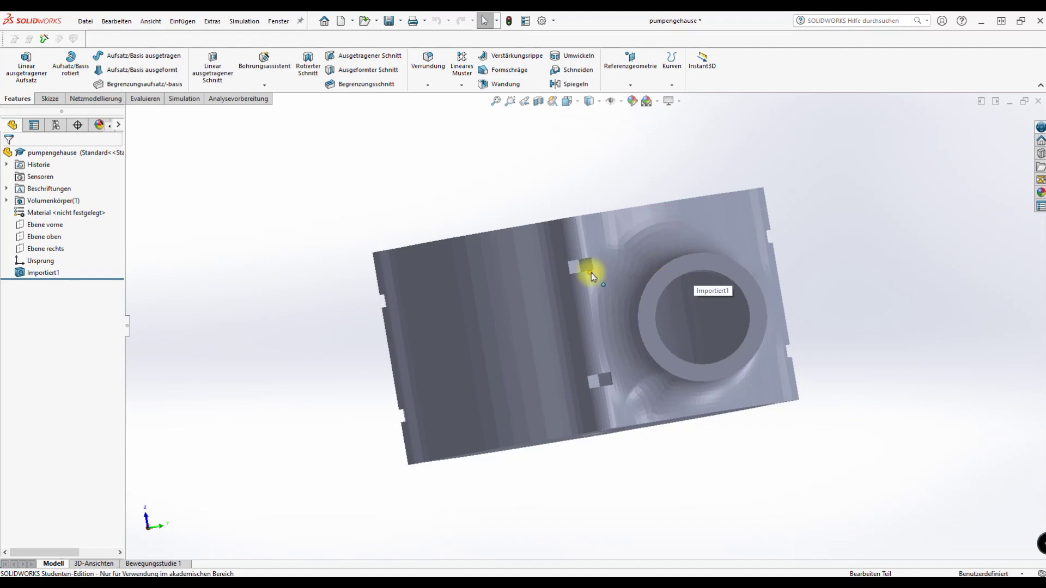
Sketch a circle on the housing centred on the outlet bore
click(643, 330)
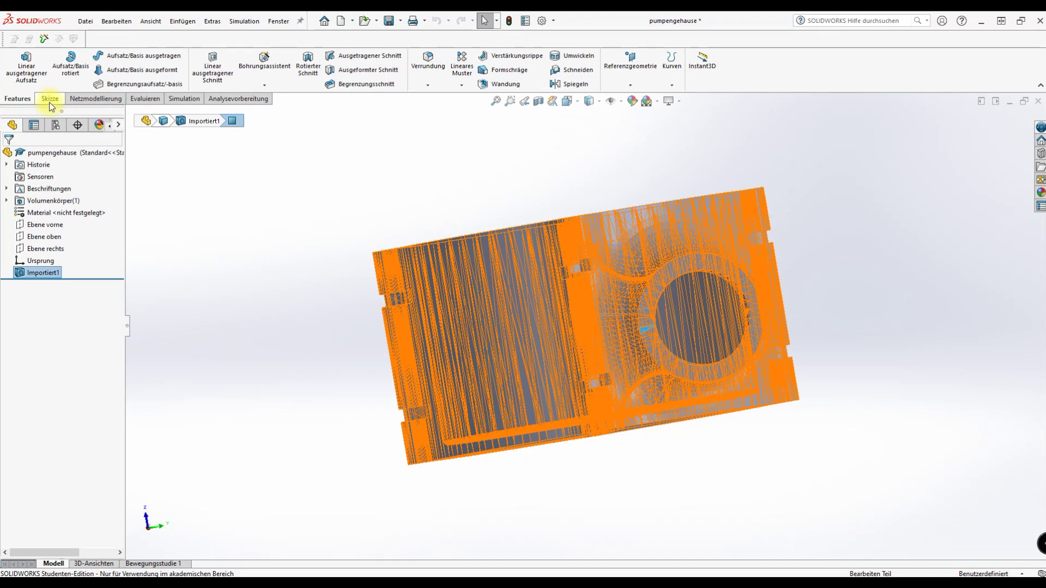
click(51, 103)
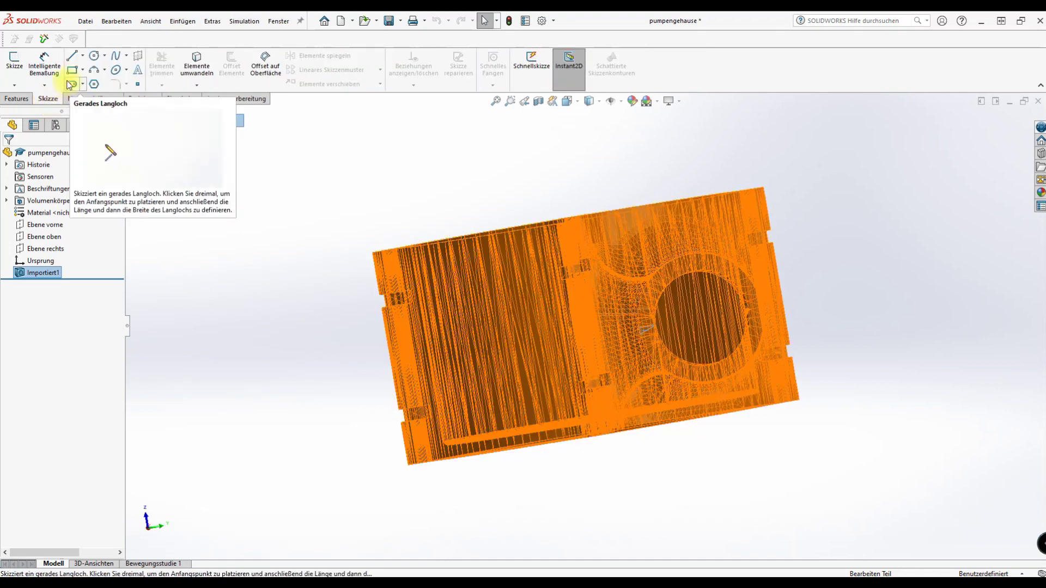
click(94, 57)
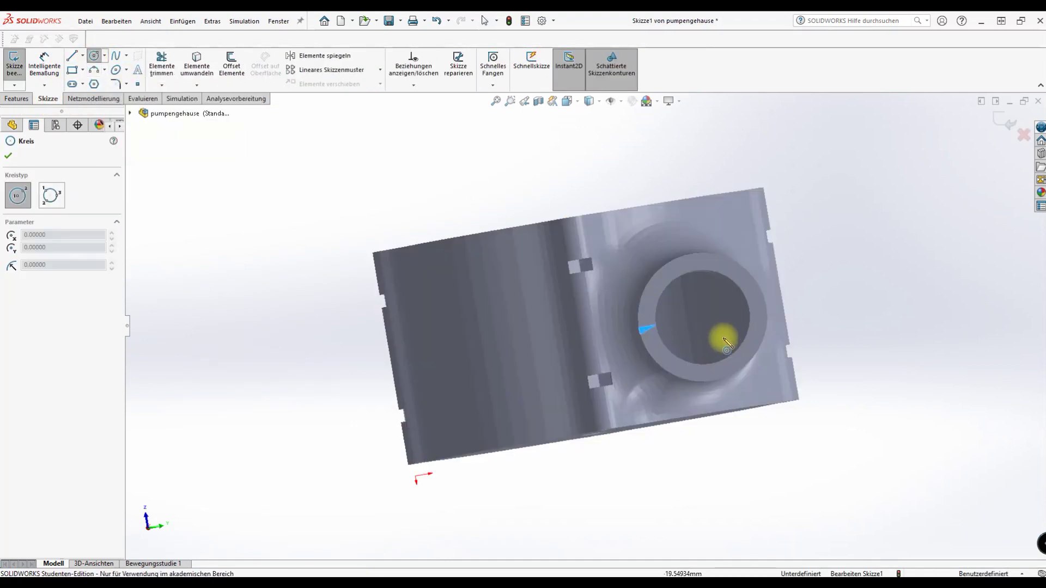
click(702, 319)
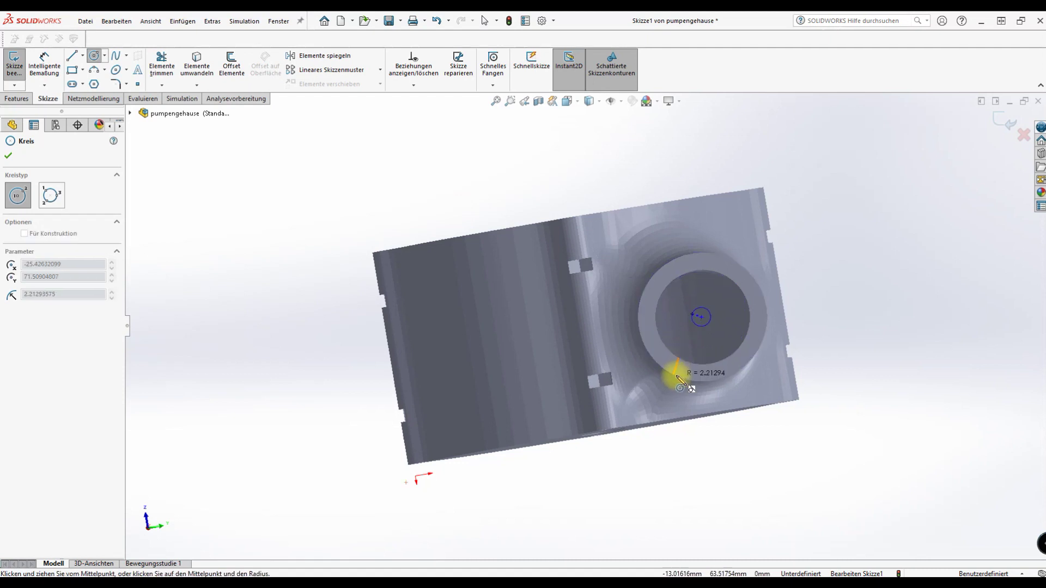
click(742, 431)
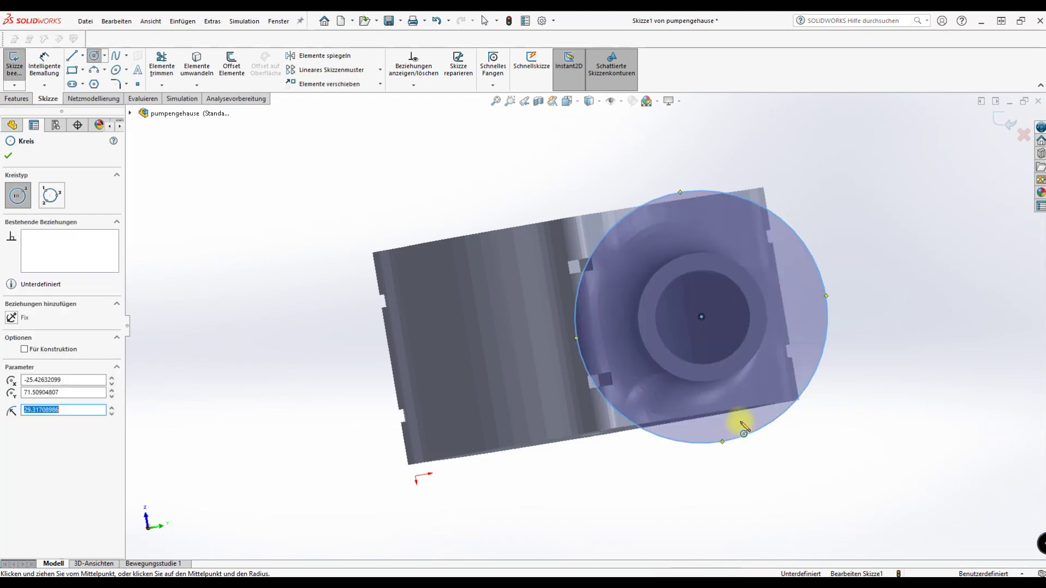
Begin Smart Dimension from the circle's centre point
click(45, 64)
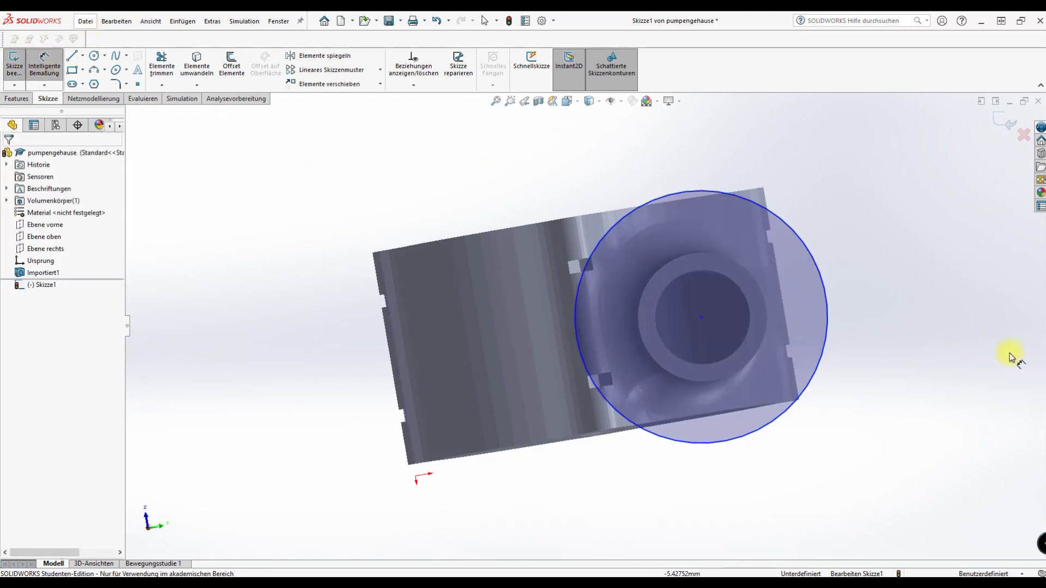
middle_drag(1017, 358, 1004, 365)
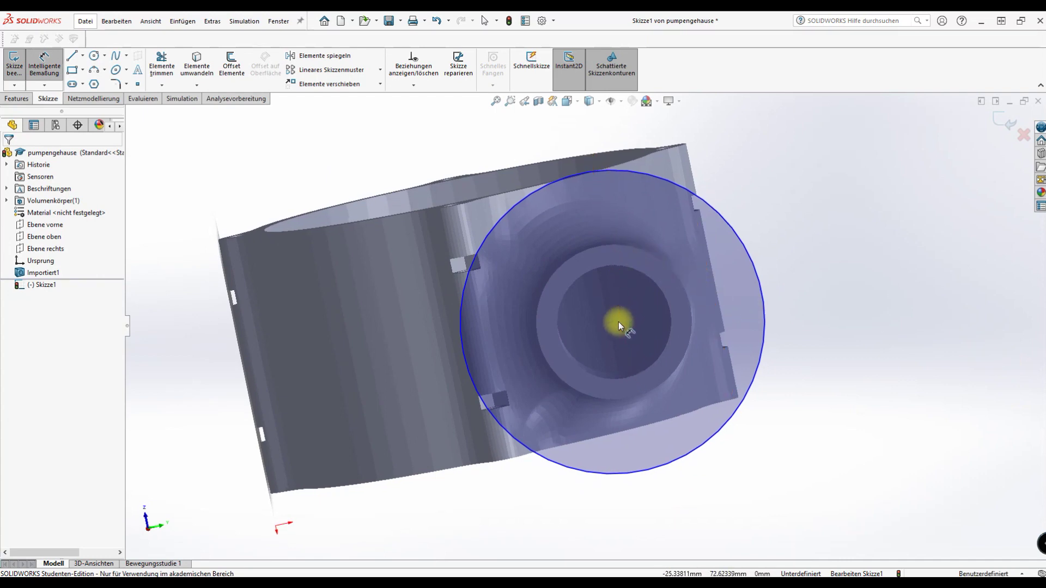
click(613, 322)
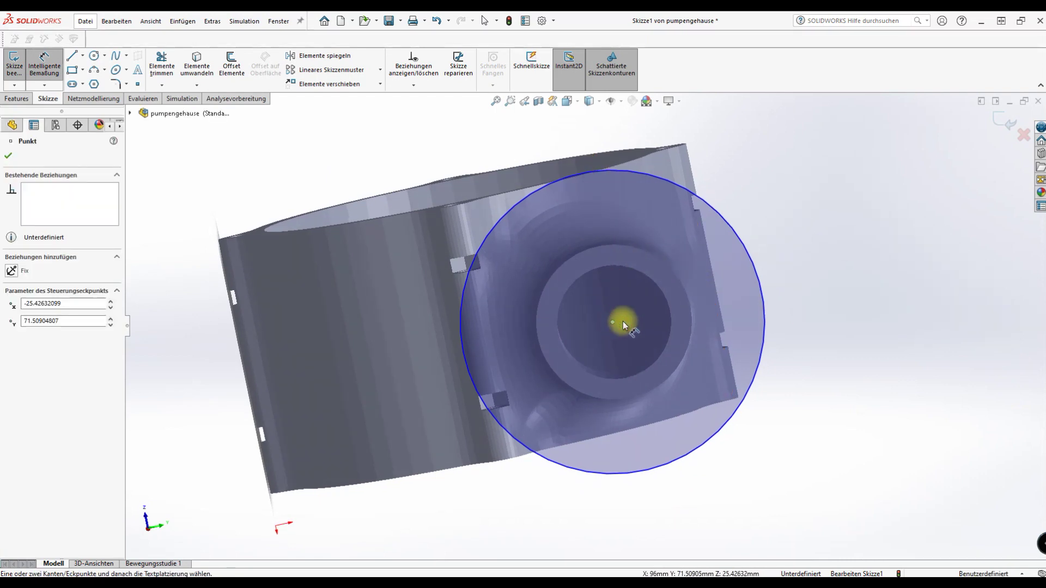
click(690, 310)
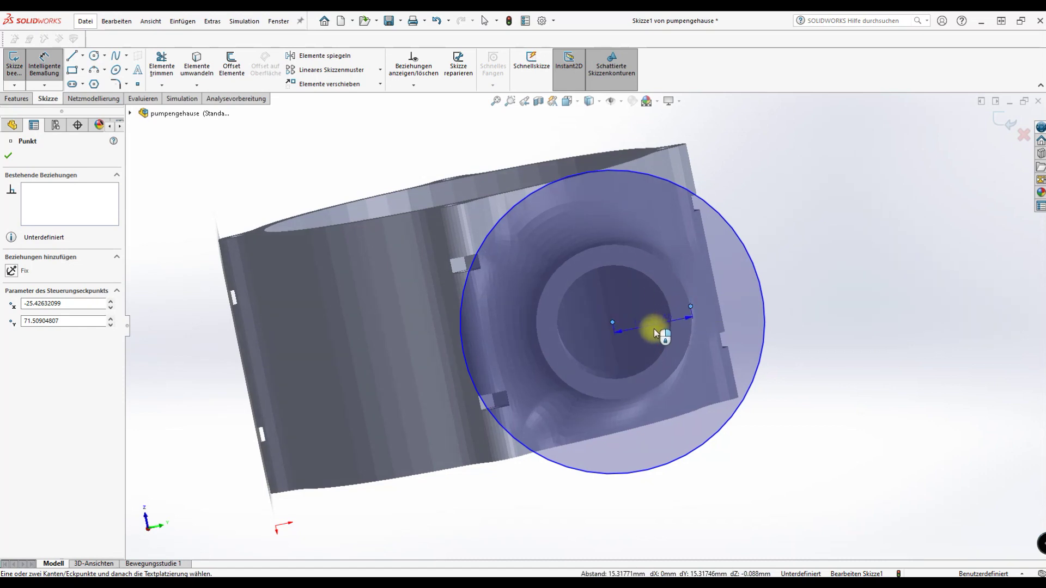
Locate the circle's centre with two 15 mm distance dimensions
click(656, 338)
text(15)
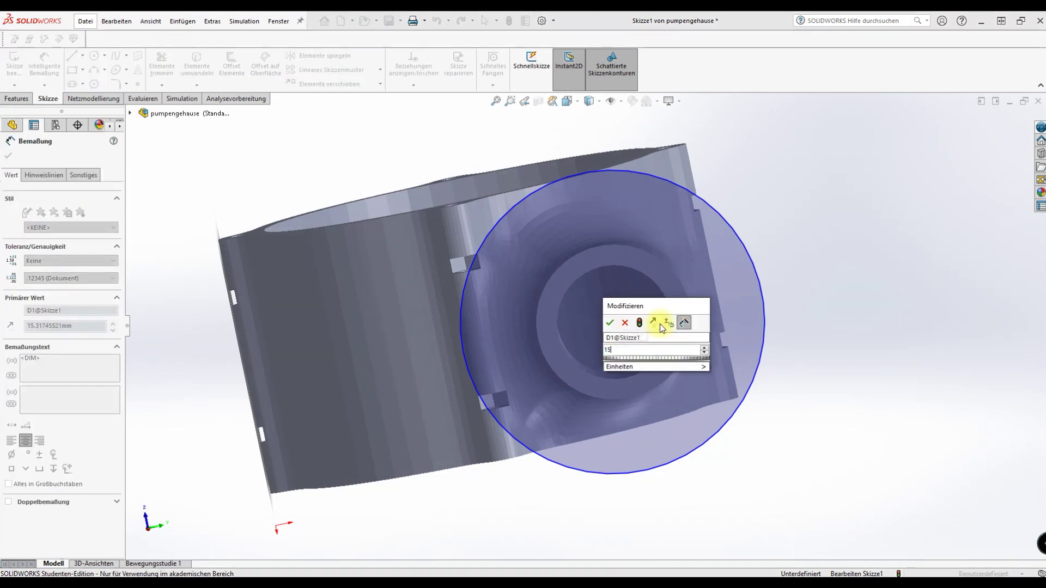
key(Return)
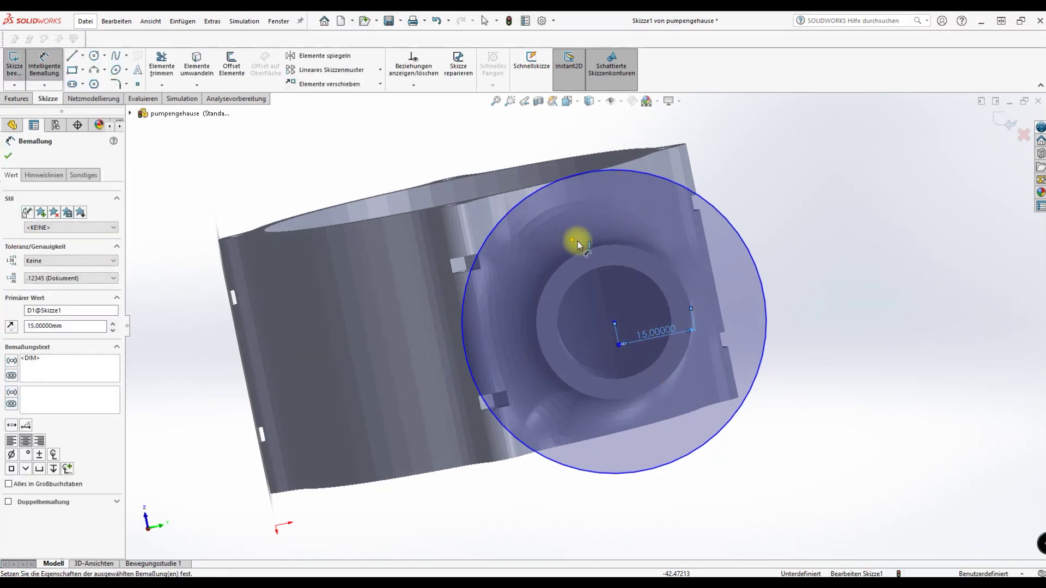
click(602, 246)
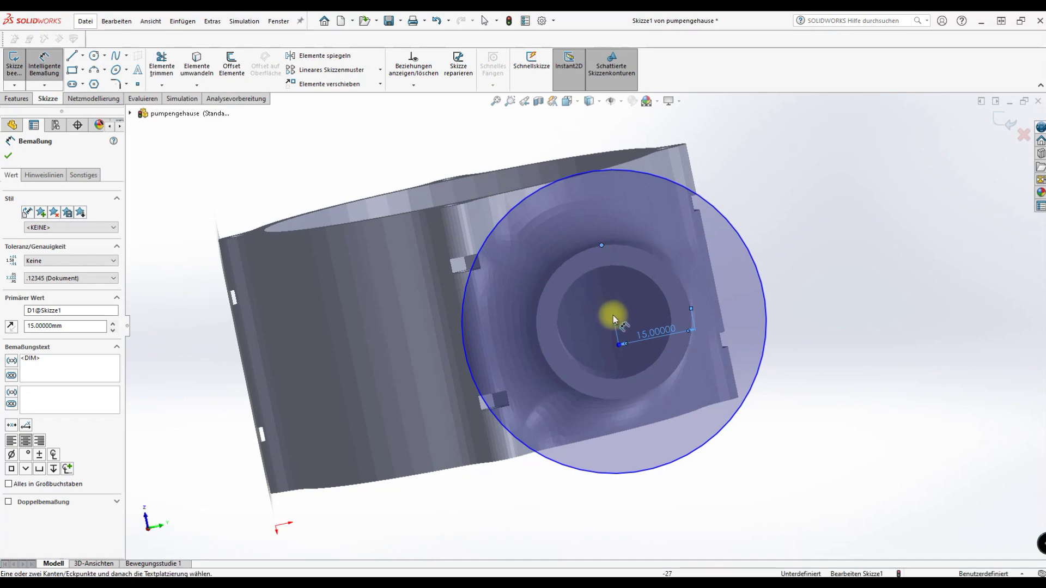
click(615, 323)
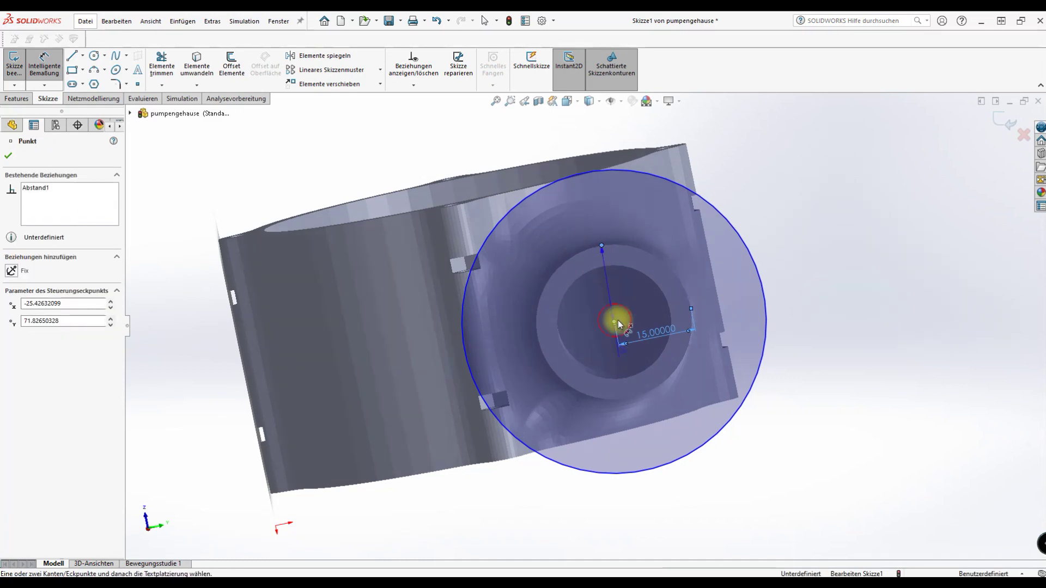
click(716, 290)
text(15)
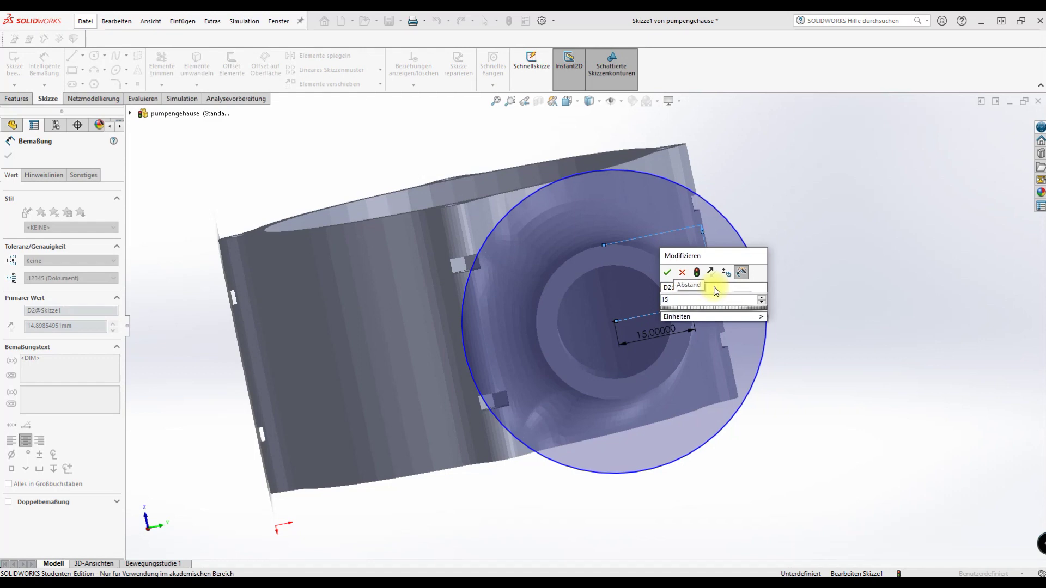
key(Return)
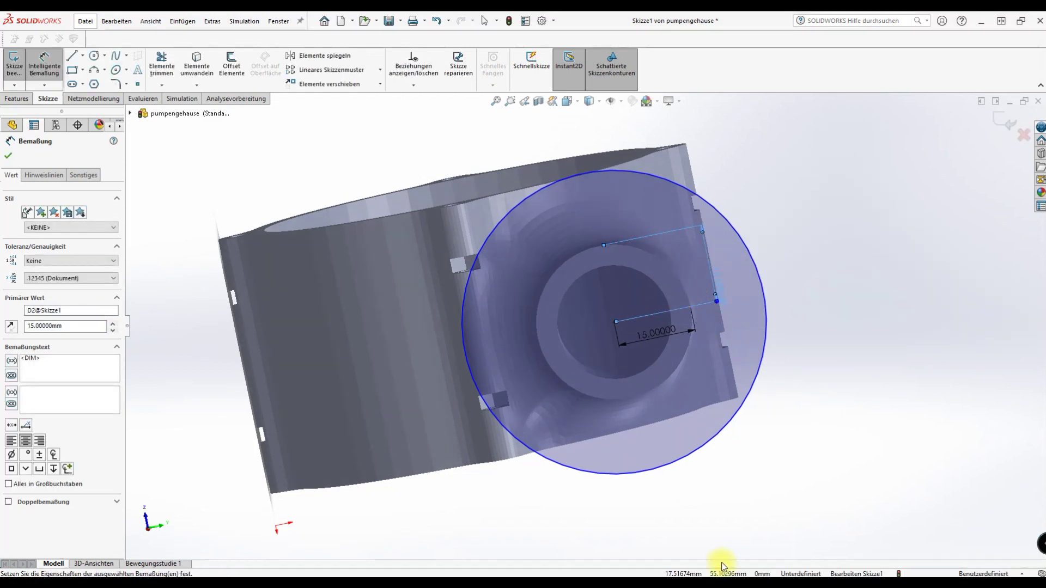
Dimension the circle's diameter to 27 mm
click(658, 470)
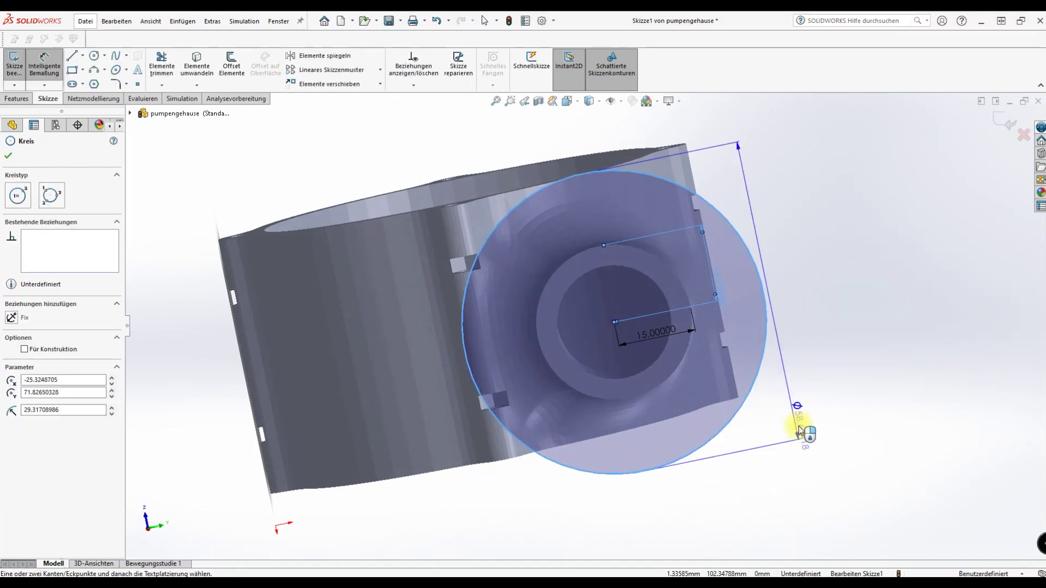
click(838, 426)
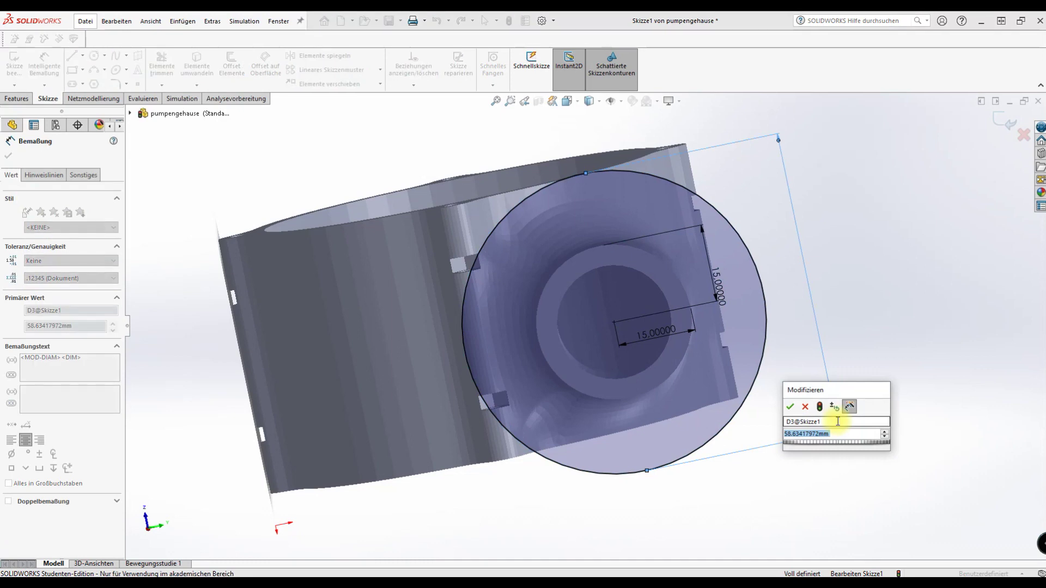
text(27)
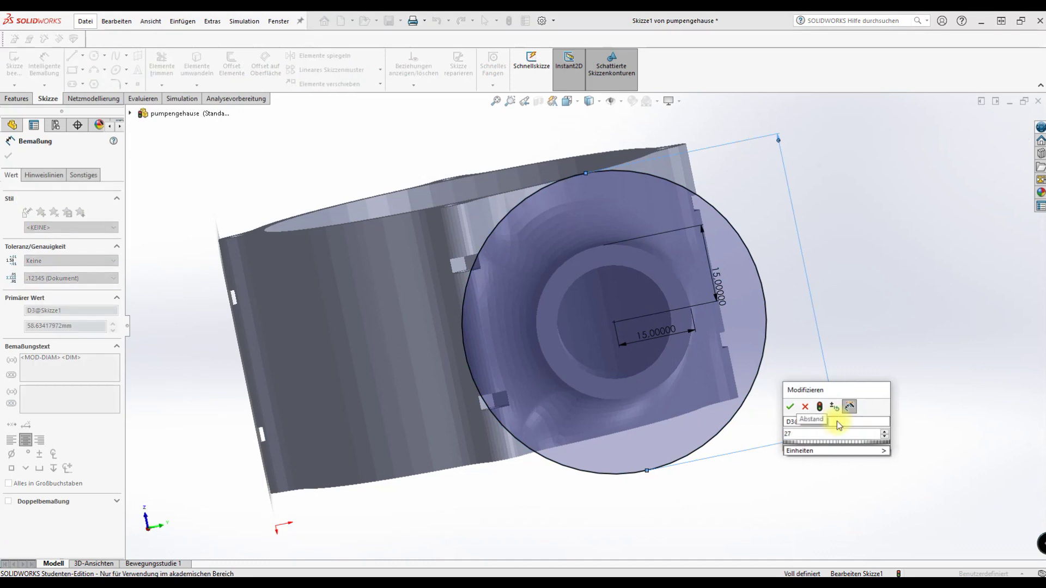
key(Return)
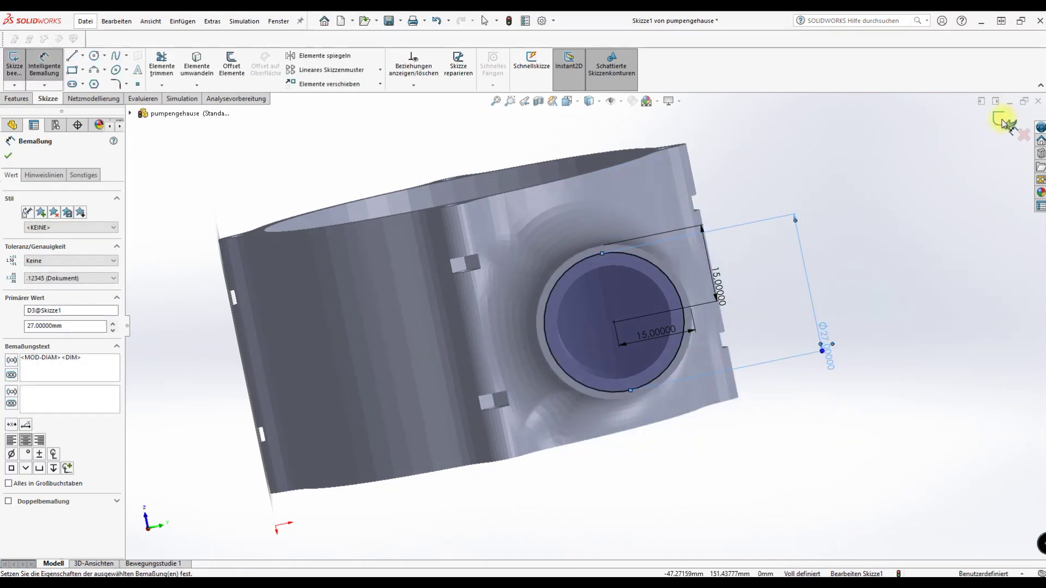
Cut-extrude the 27 mm circle 40 mm blind into the pump housing's outlet face
click(17, 99)
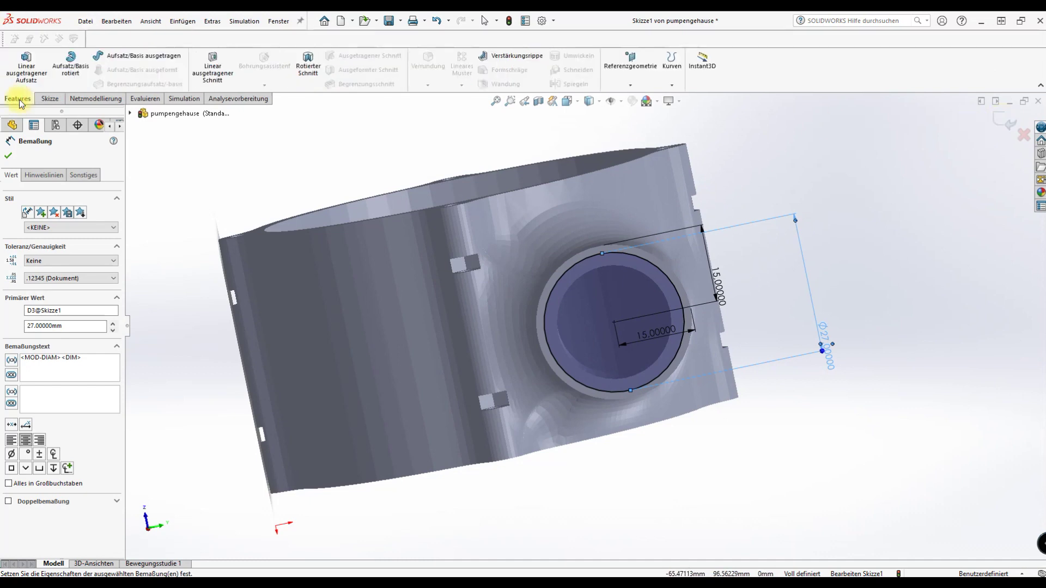
click(217, 64)
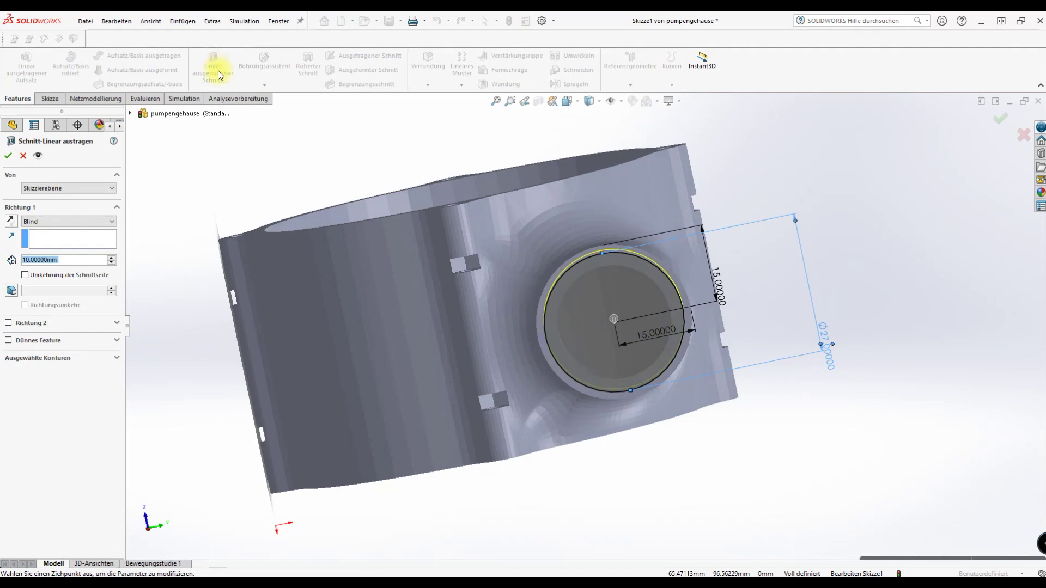
mouse_move(692, 313)
middle_down()
mouse_move(700, 409)
mouse_move(735, 533)
mouse_move(731, 521)
middle_up()
drag(671, 446, 594, 324)
mouse_move(594, 324)
middle_down()
mouse_move(693, 346)
mouse_move(720, 390)
mouse_move(698, 280)
mouse_move(700, 291)
middle_up()
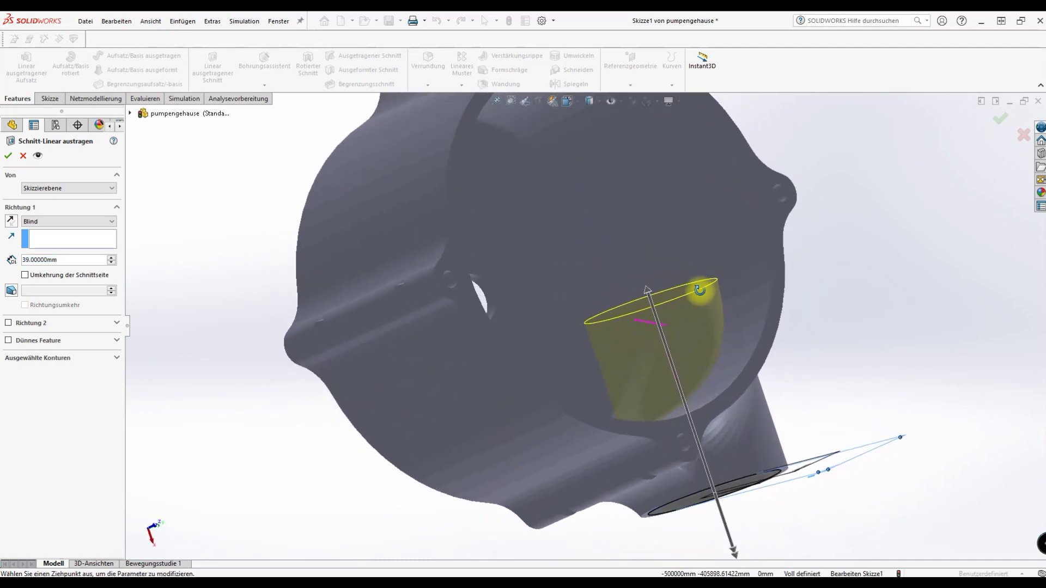
click(60, 260)
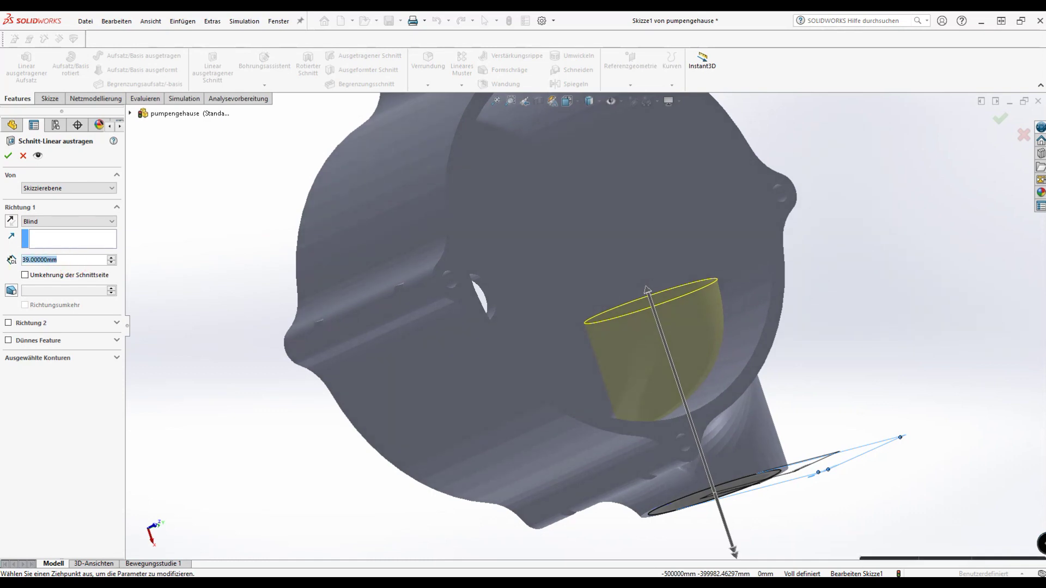
text(40)
key(Return)
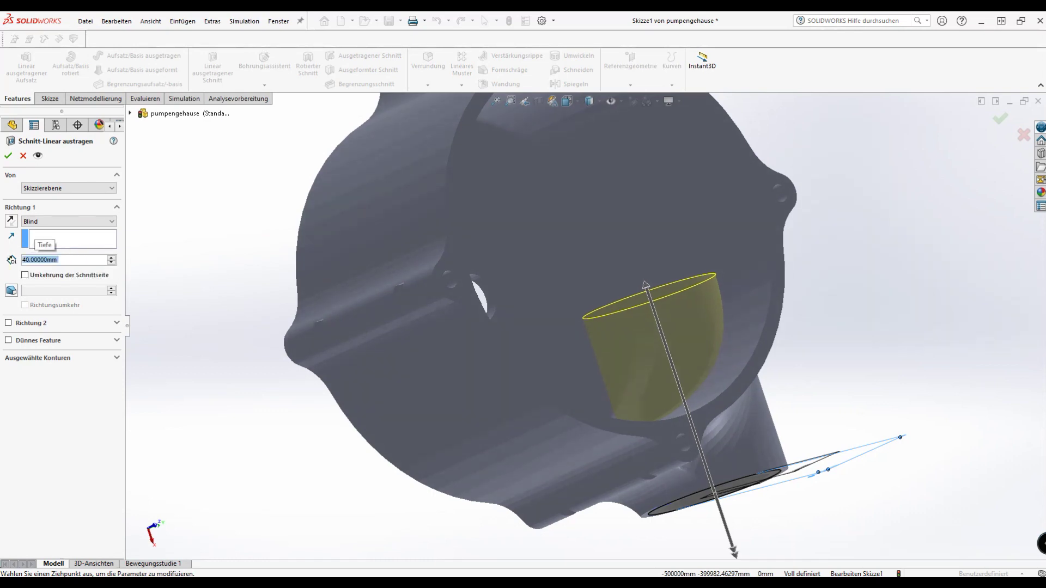
click(1001, 121)
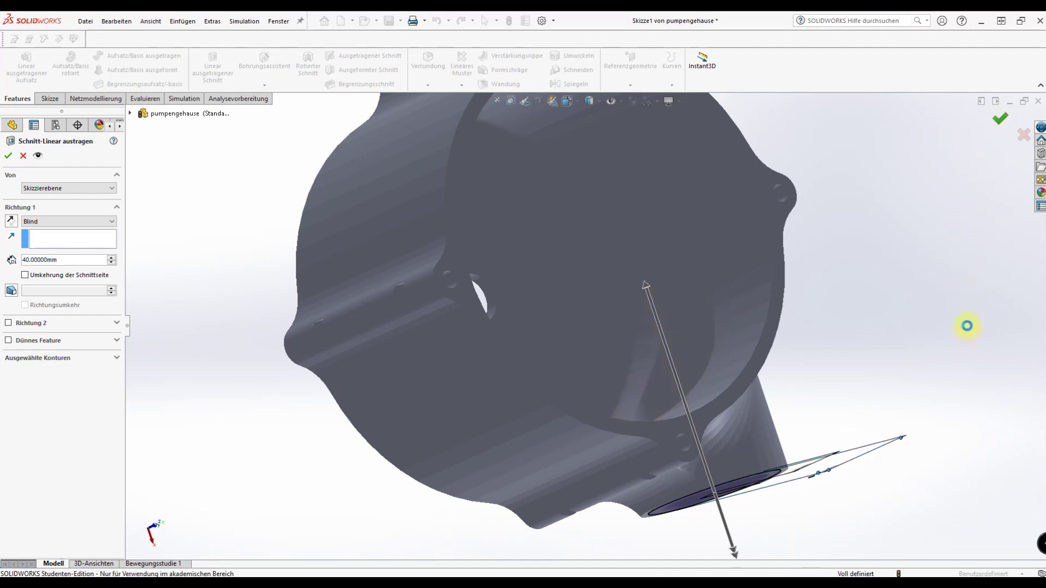
mouse_move(959, 321)
middle_down()
mouse_move(854, 212)
mouse_move(804, 84)
mouse_move(887, 23)
mouse_move(836, 28)
mouse_move(833, 139)
middle_up()
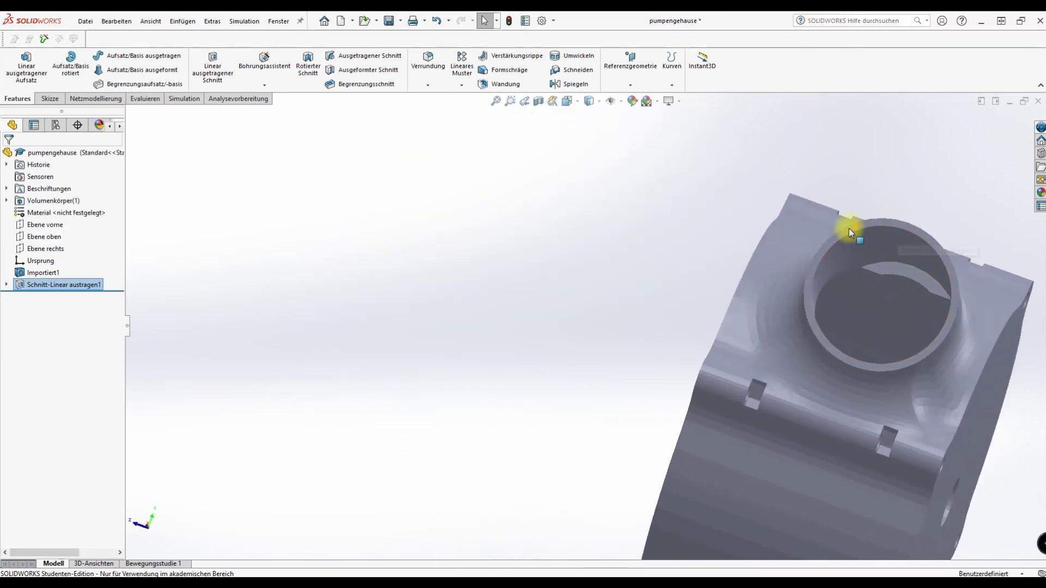